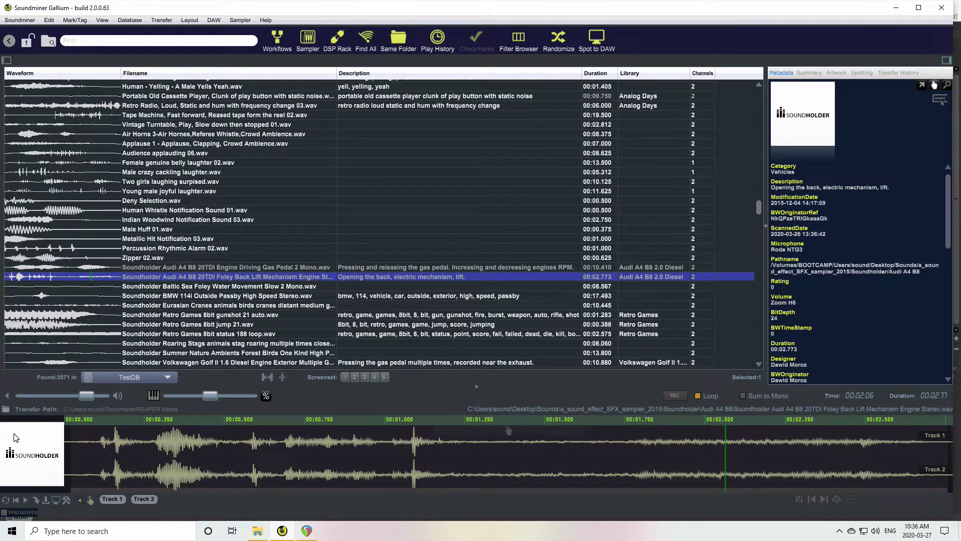
# Bring REAPER's TestProject, with its one empty track, to the front.
pyautogui.click(304, 533)
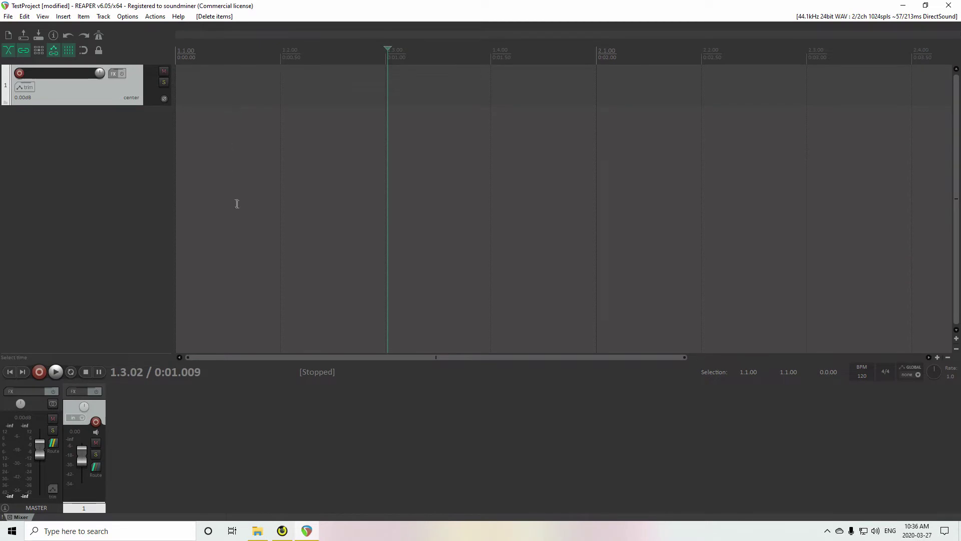
# Check REAPER's Project Settings for the REAPER Media save path, then return to Soundminer Gallium.
pyautogui.click(10, 17)
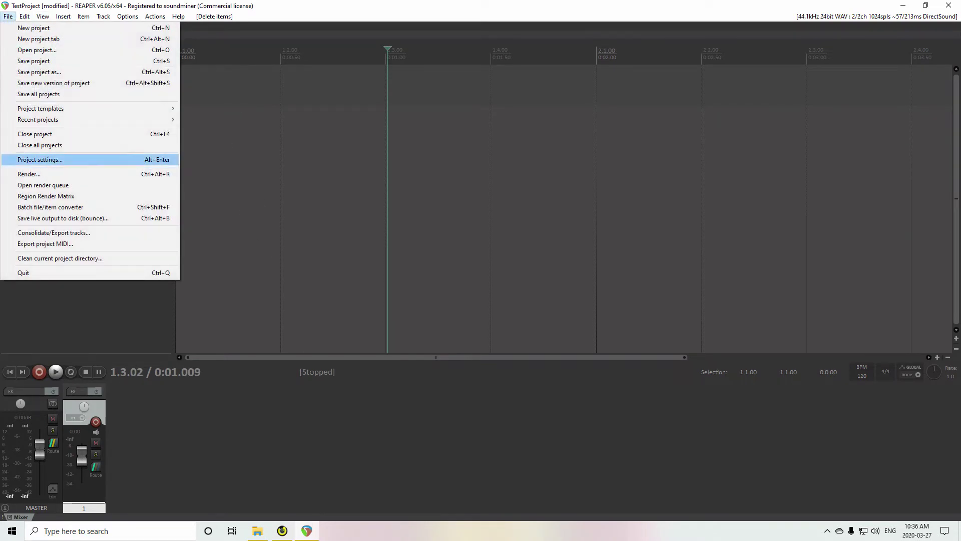
pyautogui.click(30, 160)
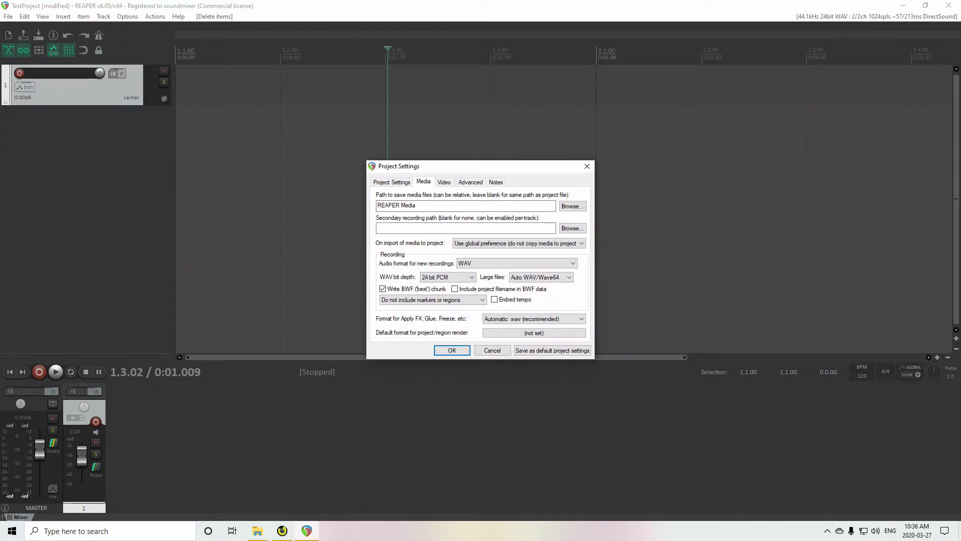
pyautogui.click(283, 531)
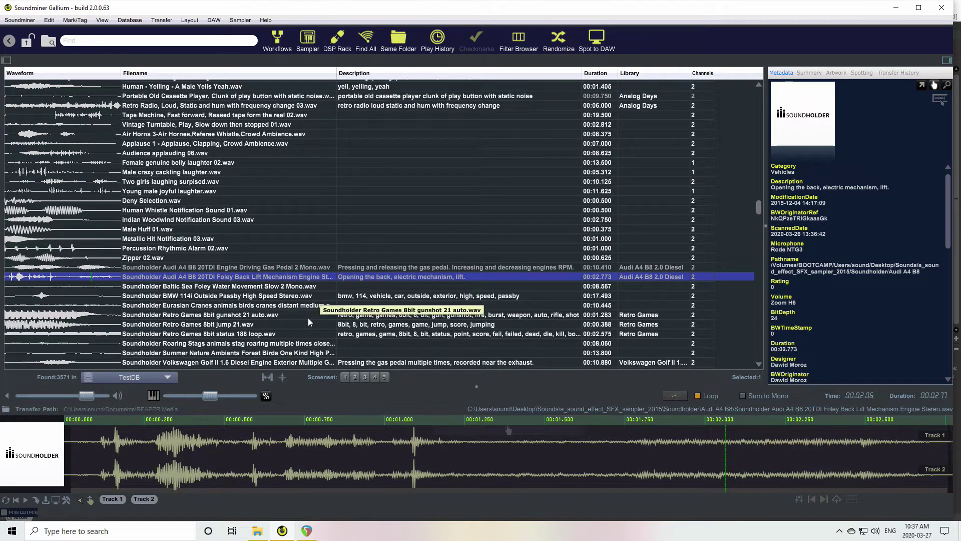
# Cancel the Transfer Path folder browser so the path stays on REAPER Media.
pyautogui.click(6, 410)
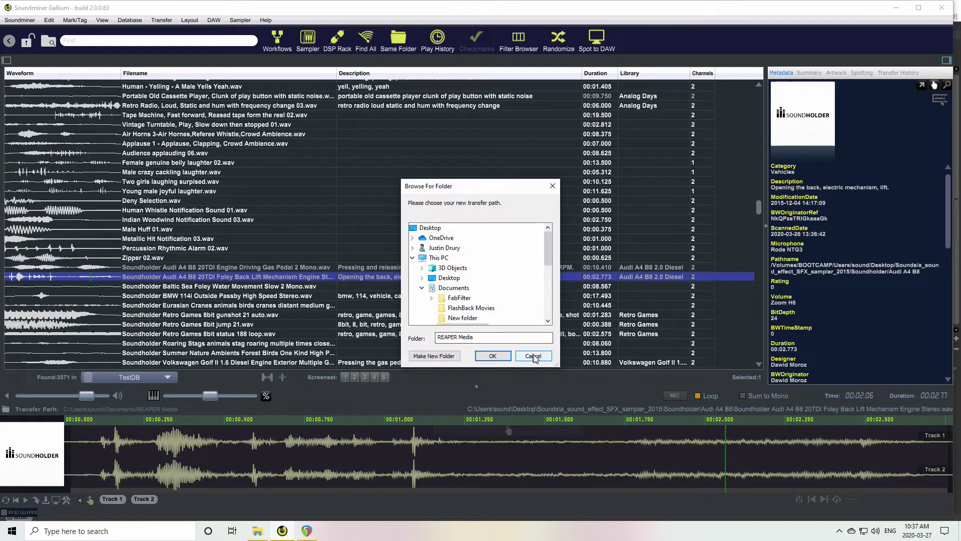
pyautogui.click(532, 355)
pyautogui.click(20, 20)
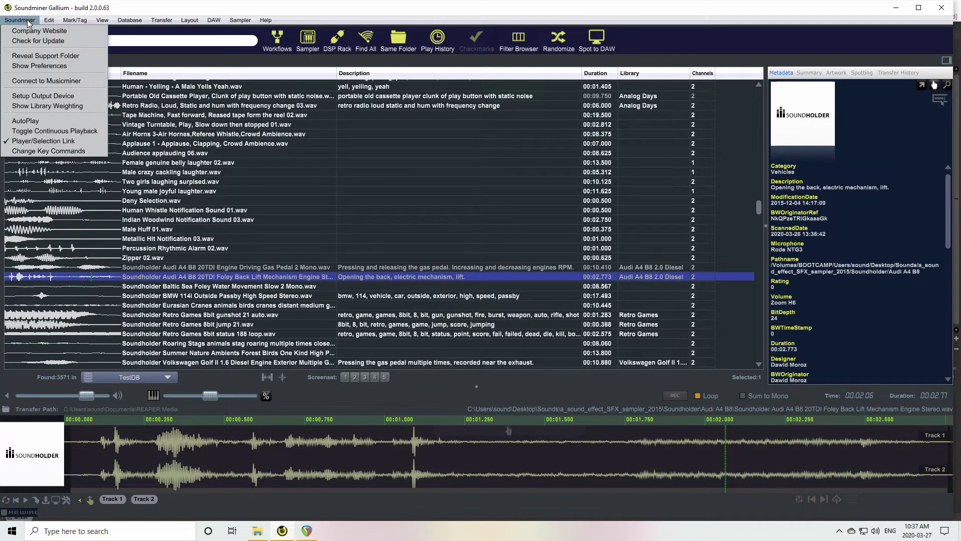
# In Transfer Preferences, toggle source-file samplerate/bitdepth off to keep 48000 kHz, 16 bit Broadcast Wave.
pyautogui.click(30, 70)
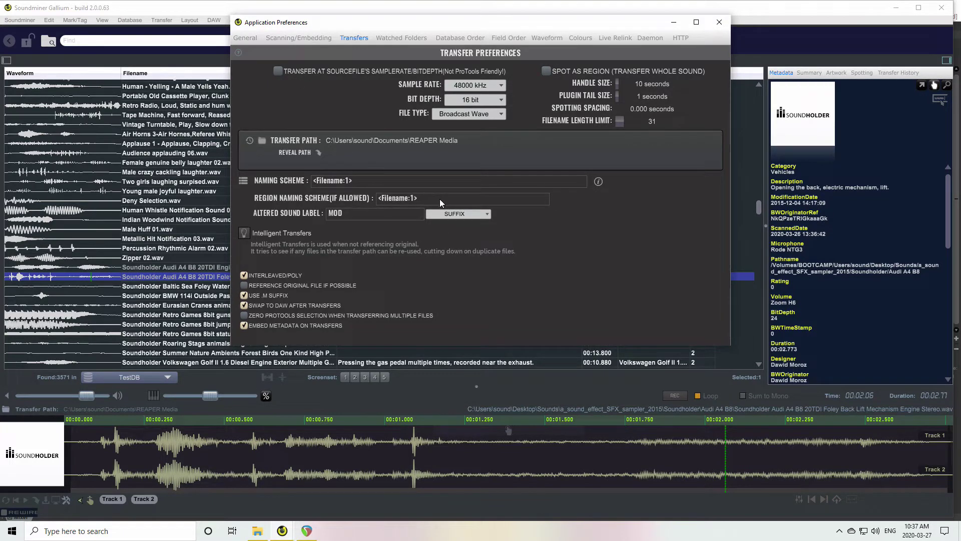
pyautogui.click(278, 70)
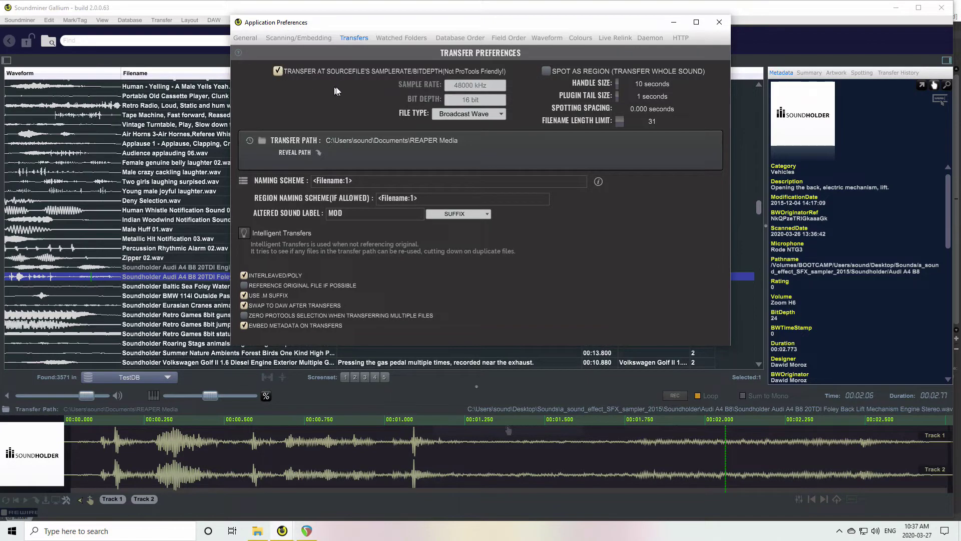
pyautogui.click(278, 72)
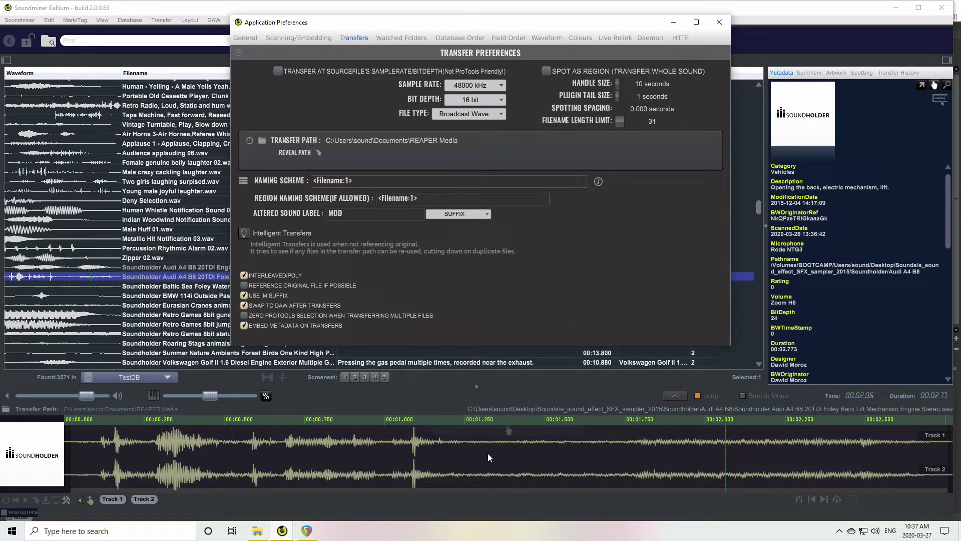
pyautogui.moveTo(482, 432)
pyautogui.click(244, 180)
# Apply the Description & Category naming preset and view the modifier codes help.
pyautogui.click(293, 217)
pyautogui.click(598, 181)
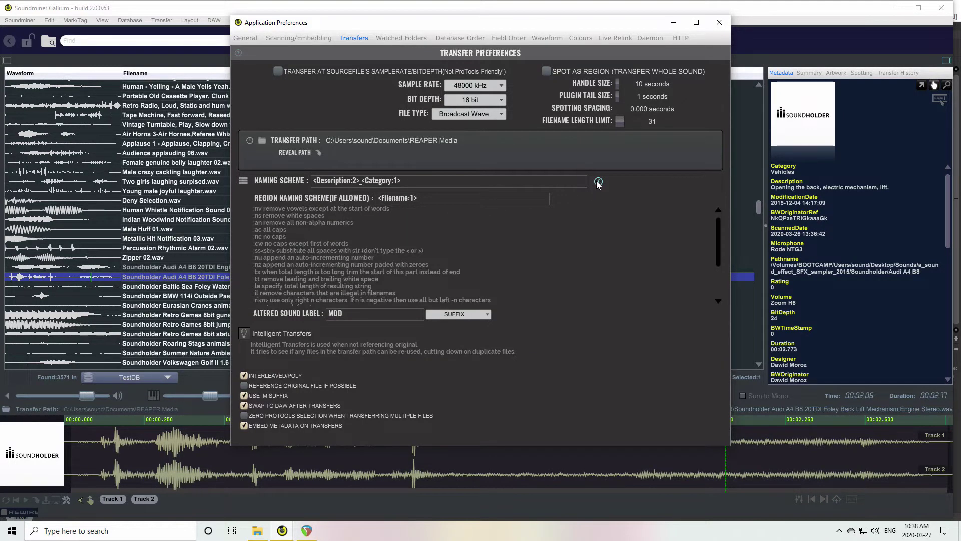
pyautogui.click(598, 182)
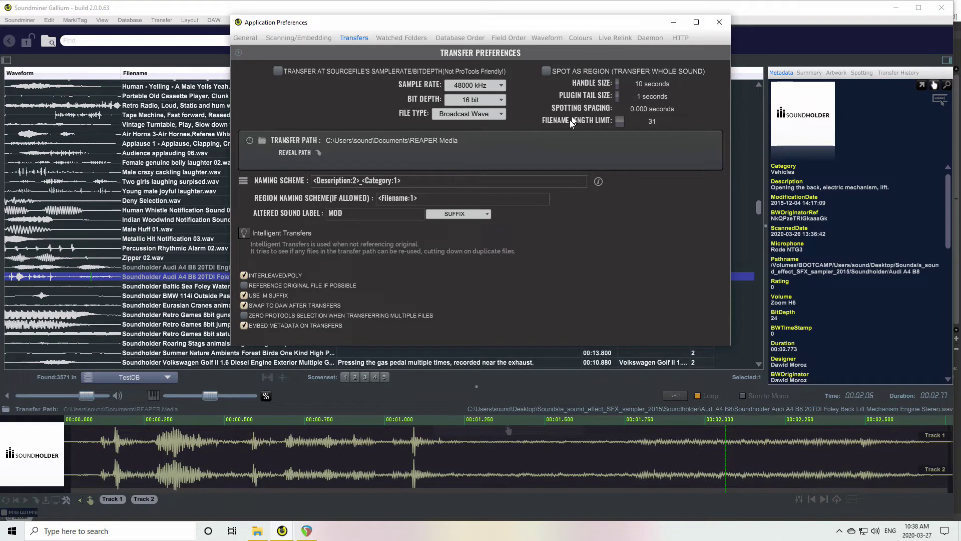
# Set the transfer filename length limit to 64.
pyautogui.moveTo(625, 121); pyautogui.dragTo(643, 121)
pyautogui.doubleClick(641, 122)
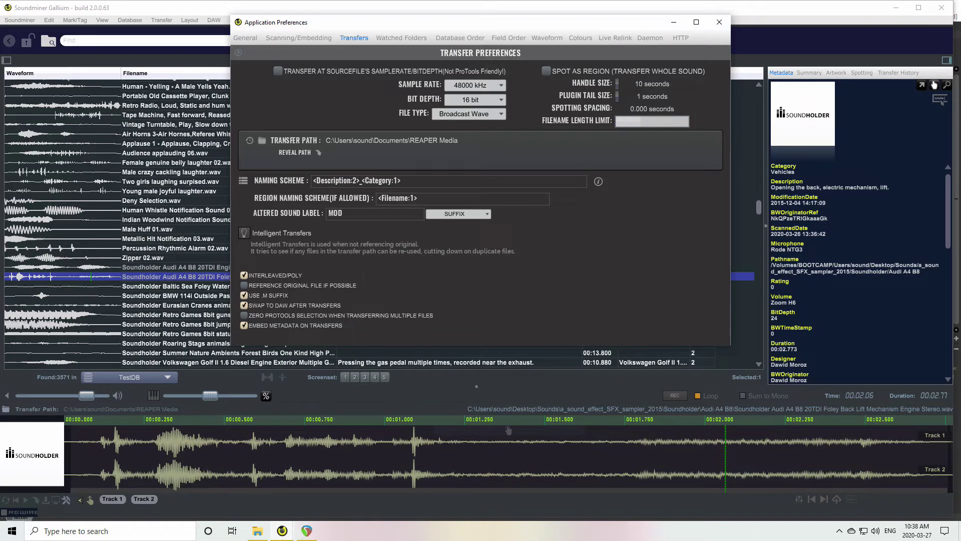
pyautogui.write('64')
pyautogui.press('Return')
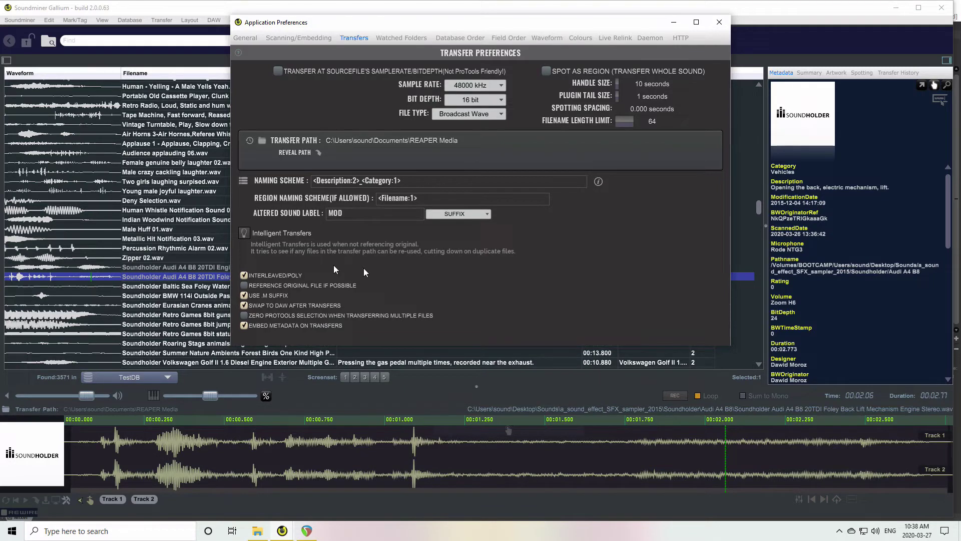
pyautogui.click(252, 277)
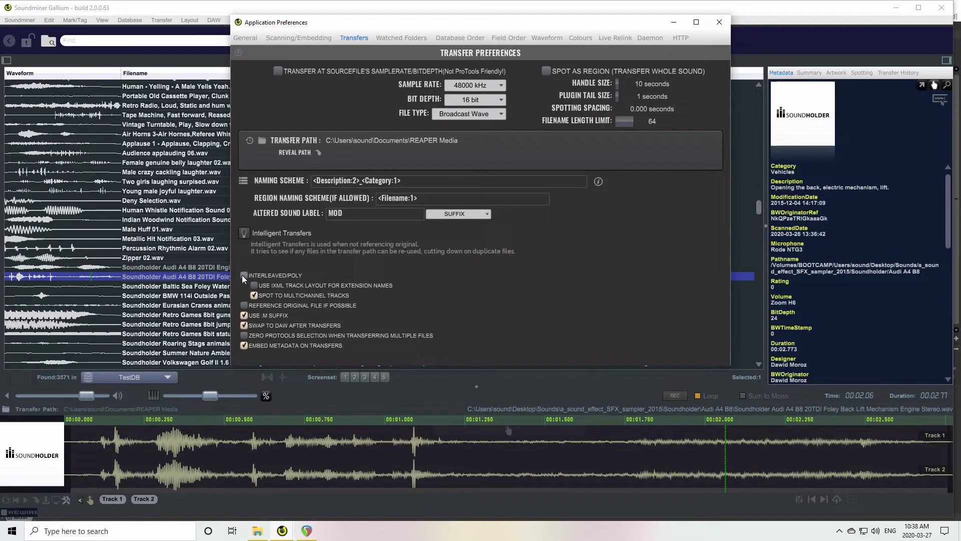
pyautogui.click(244, 275)
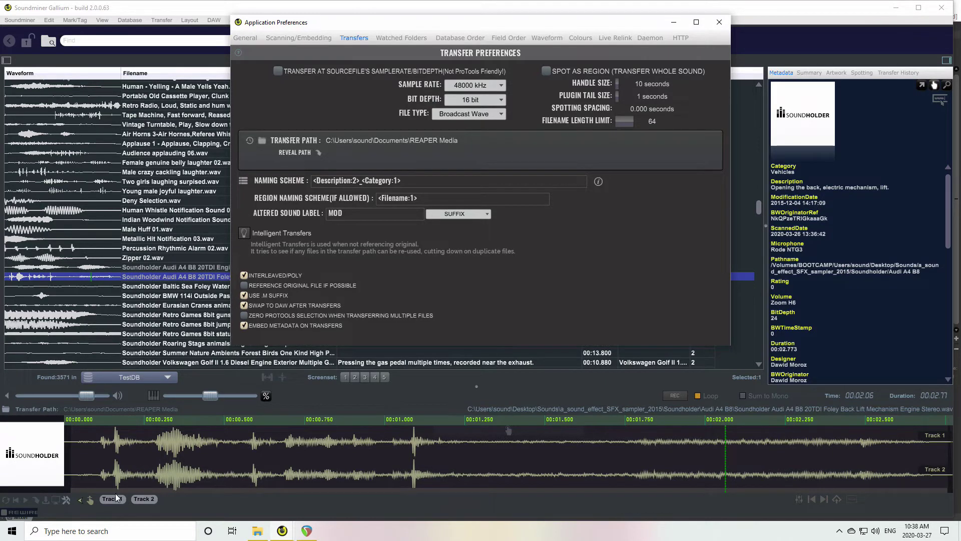
pyautogui.click(244, 275)
pyautogui.click(720, 22)
# Mark a section of the Audi back-lift waveform, adjusting its start and end.
pyautogui.moveTo(229, 465)
pyautogui.mouseDown()
pyautogui.moveTo(370, 468)
pyautogui.moveTo(334, 463)
pyautogui.mouseUp()
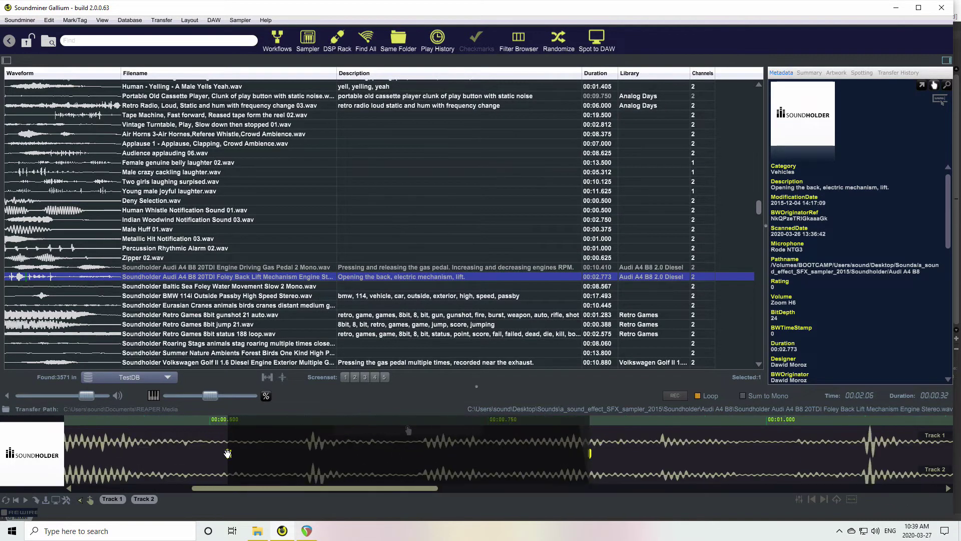
pyautogui.moveTo(228, 457); pyautogui.dragTo(249, 453)
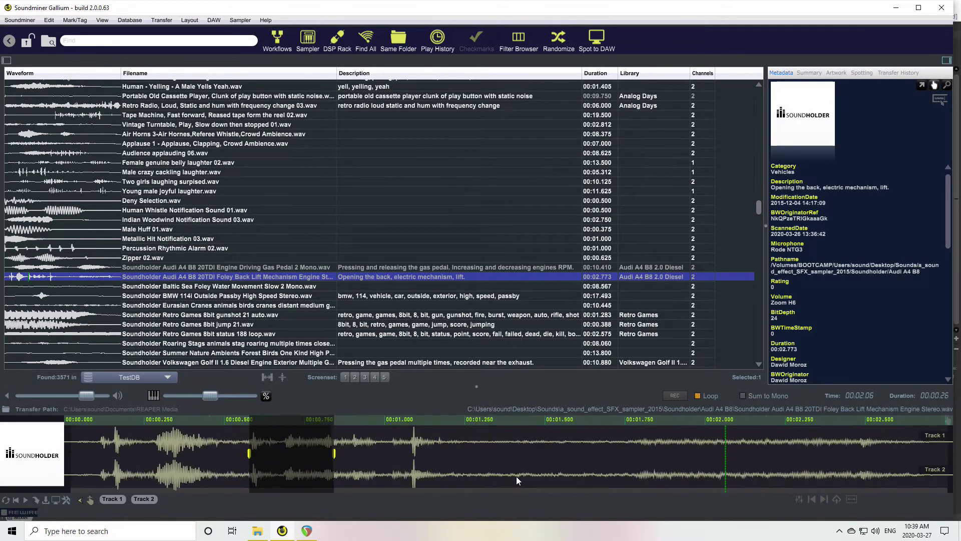
pyautogui.scroll(3, 334, 453)
pyautogui.moveTo(320, 453); pyautogui.dragTo(500, 462)
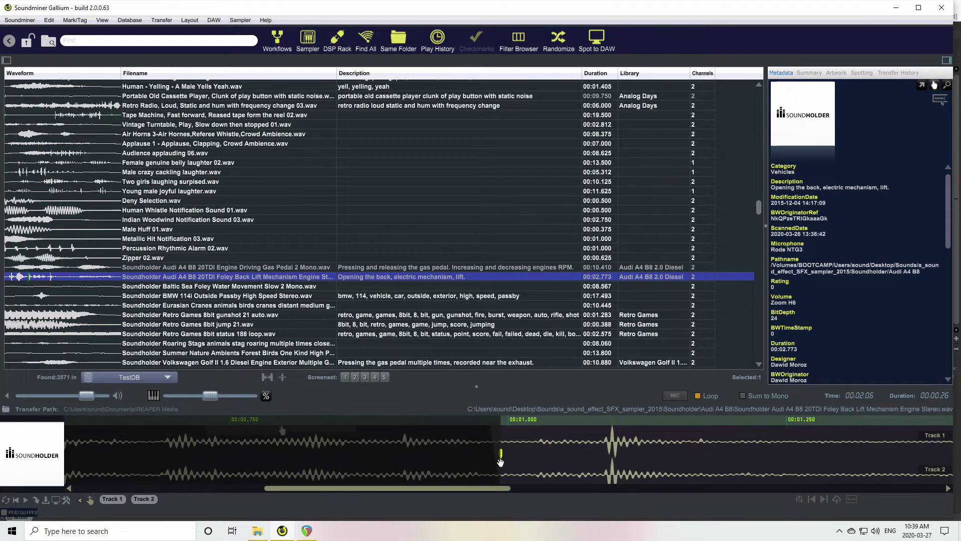
pyautogui.scroll(-3, 500, 461)
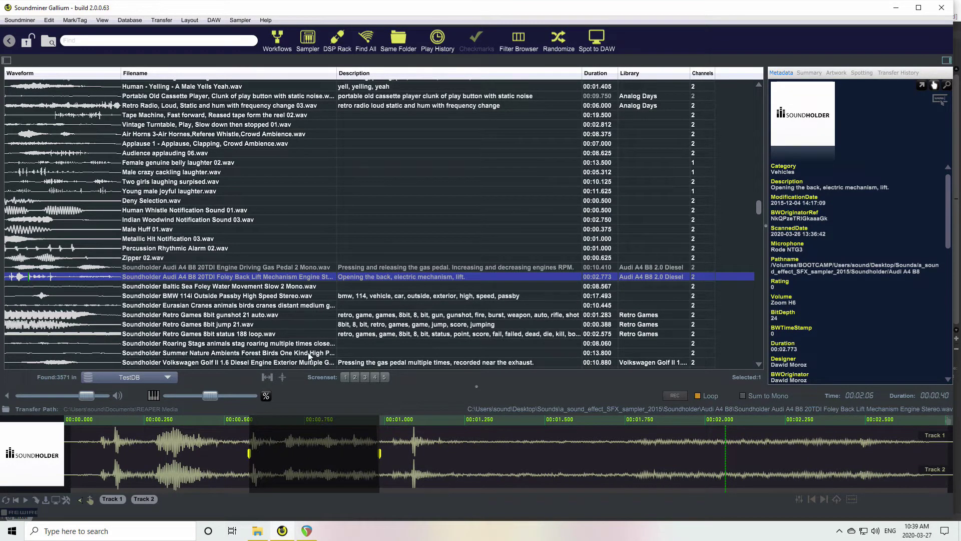
# Spot the marked back-lift section to the REAPER track with Spot to DAW.
pyautogui.click(214, 20)
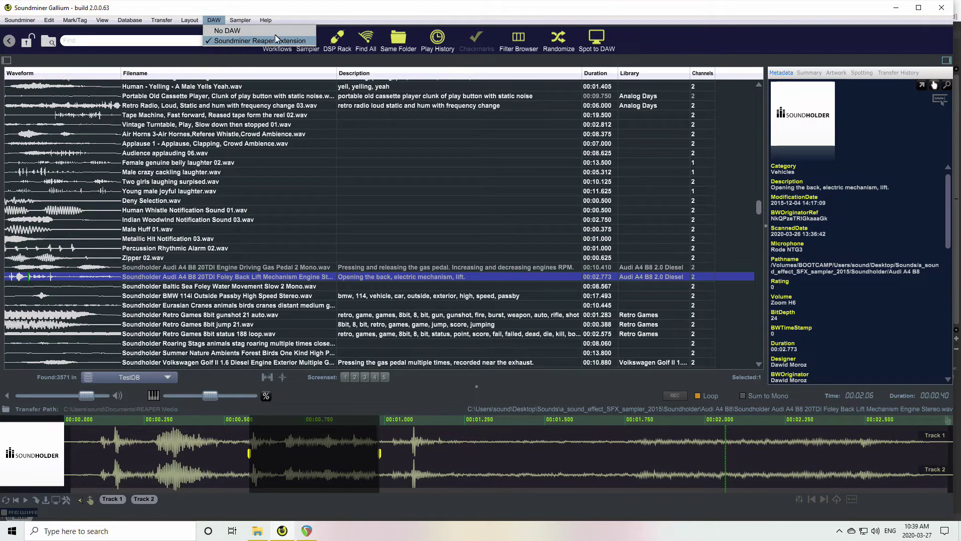
pyautogui.click(674, 50)
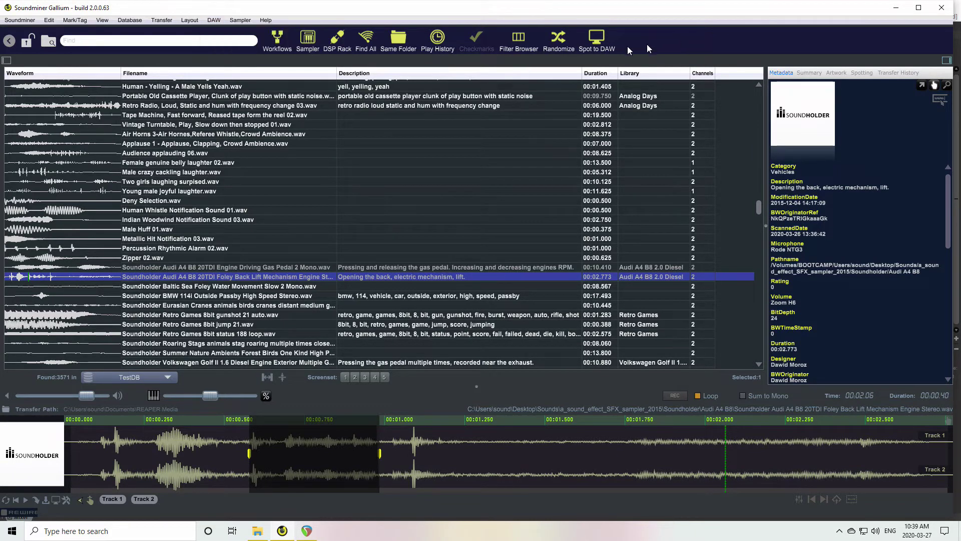
pyautogui.click(596, 39)
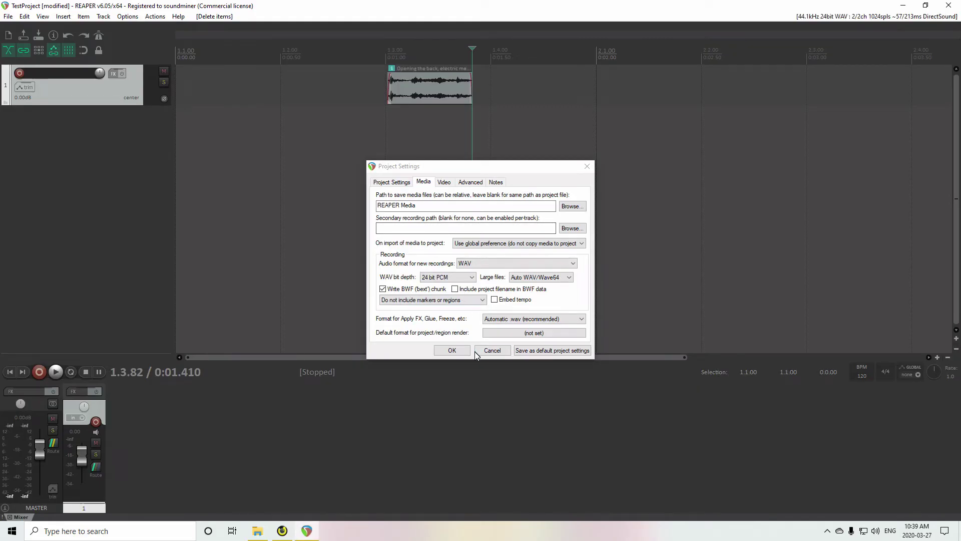
# Cancel Project Settings and stretch the Back Lift clip's end and start to reveal handles.
pyautogui.click(492, 350)
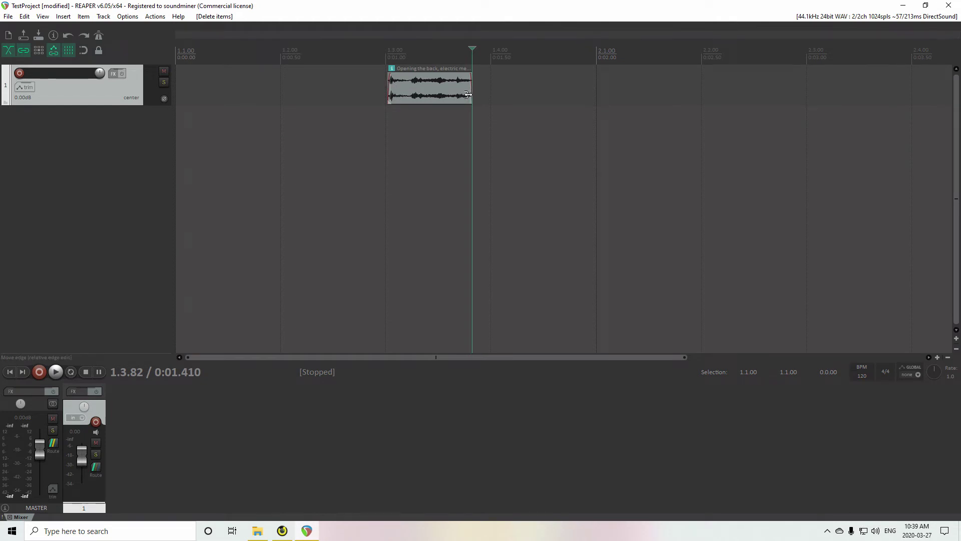
pyautogui.moveTo(468, 94); pyautogui.dragTo(693, 96)
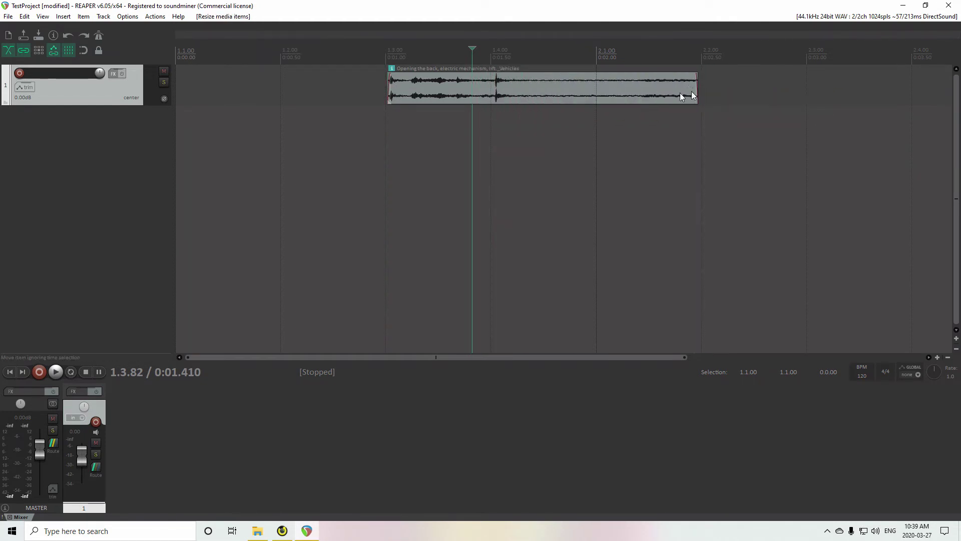
pyautogui.moveTo(388, 93); pyautogui.dragTo(251, 94)
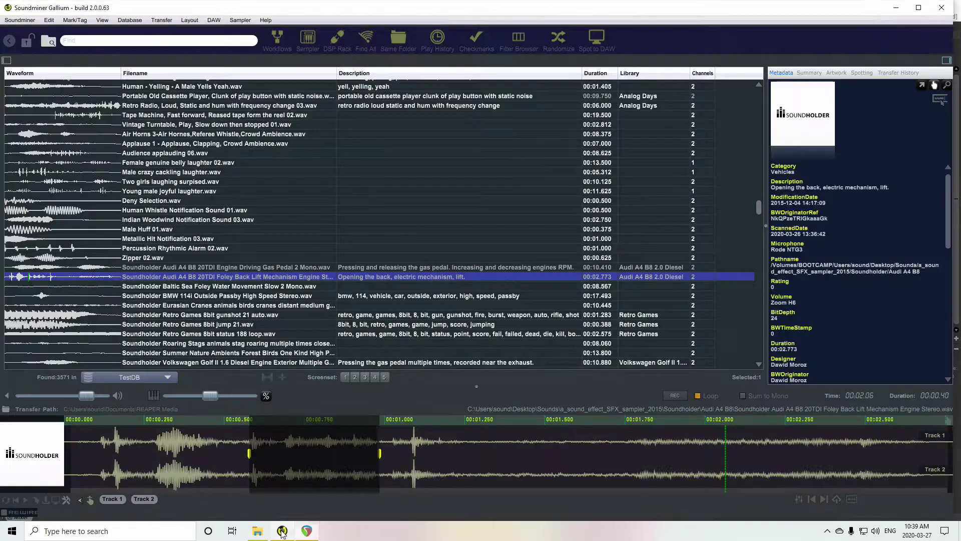
pyautogui.click(281, 531)
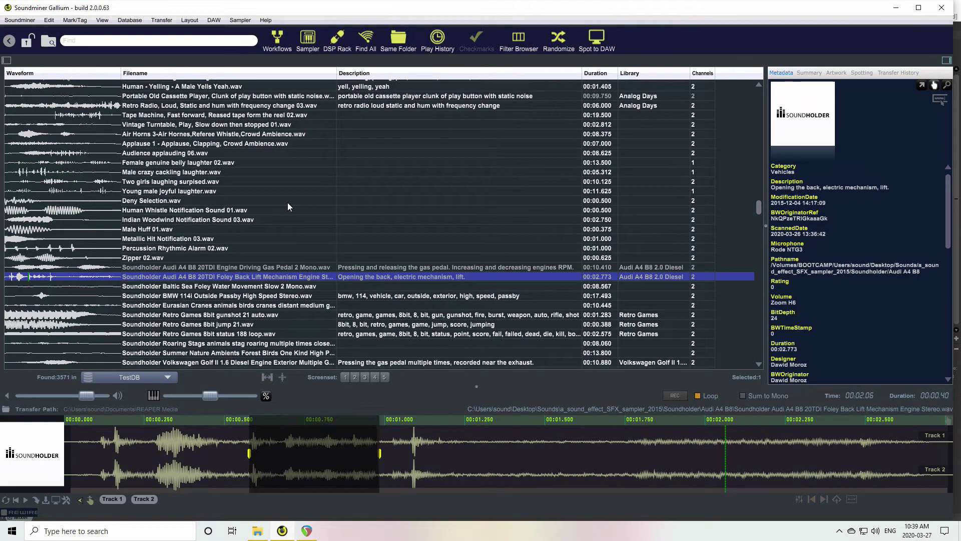
# Load the Retro Games 8bit gunshot, pitch it down by half, and spot 00:00.13–00:00.90 to REAPER.
pyautogui.click(295, 314)
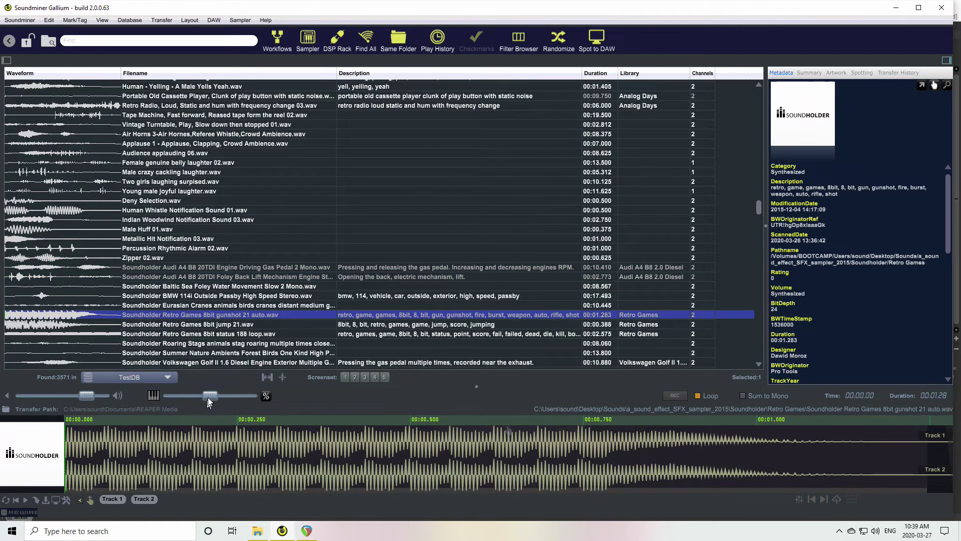
pyautogui.moveTo(210, 397); pyautogui.dragTo(166, 394)
pyautogui.moveTo(111, 451); pyautogui.dragTo(686, 476)
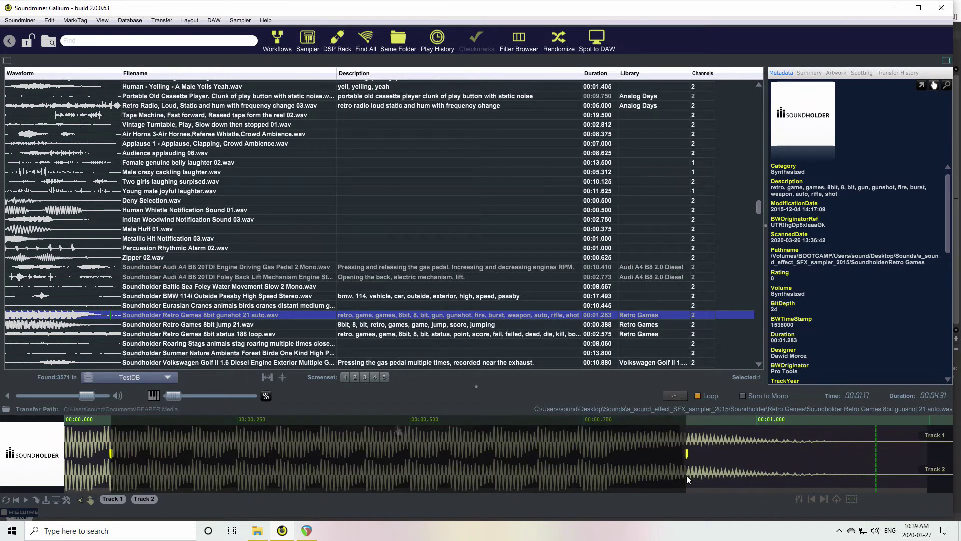
pyautogui.press('Return')
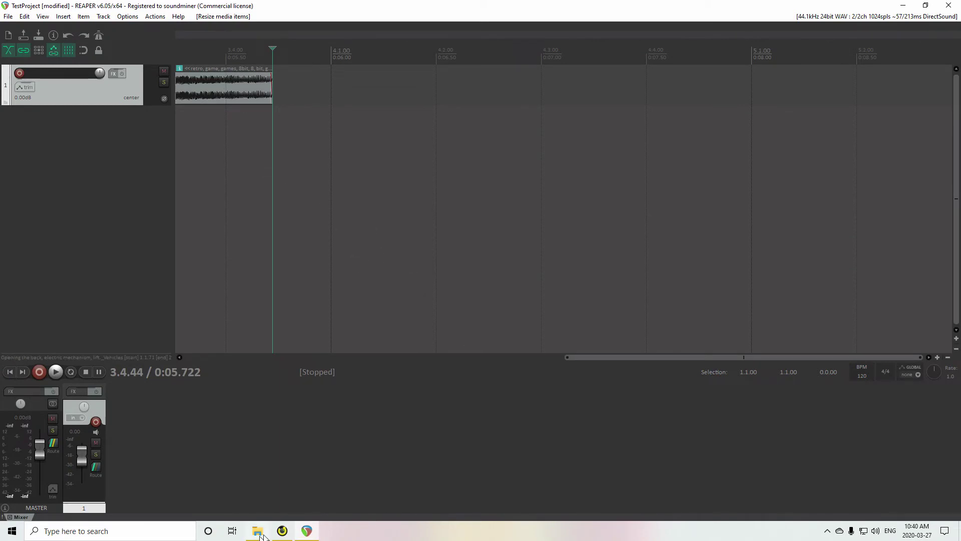
pyautogui.click(282, 530)
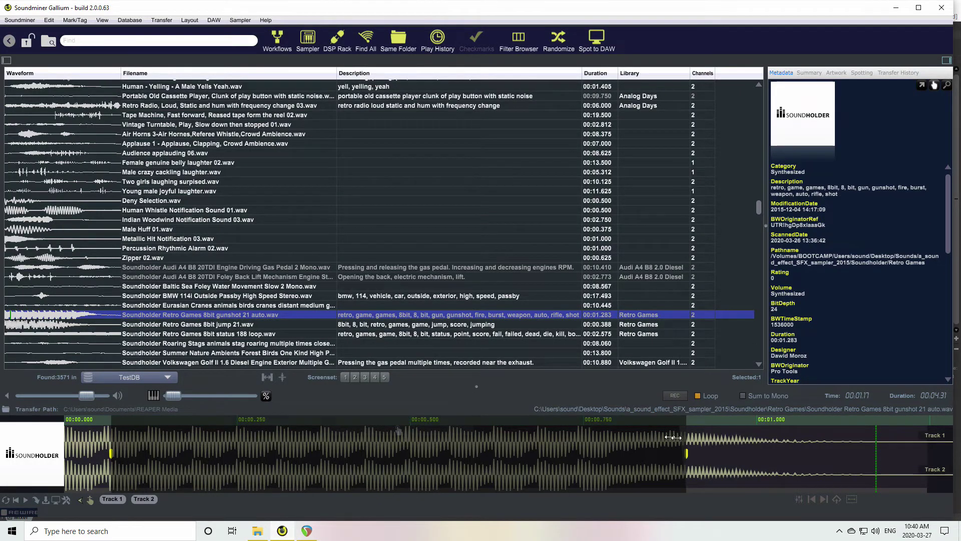
# Enable only Track 2 of the gunshot and spot it into REAPER again with S.
pyautogui.click(140, 499)
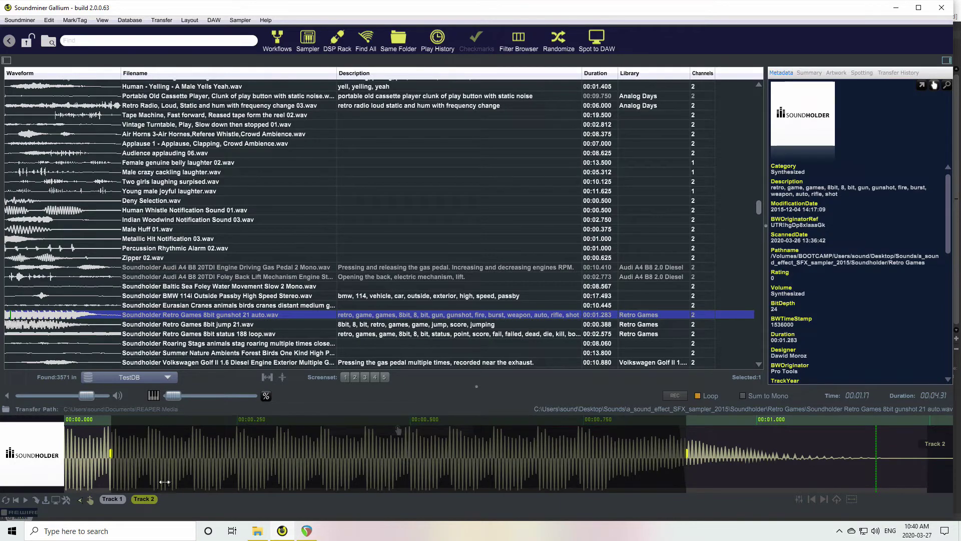
pyautogui.press('s')
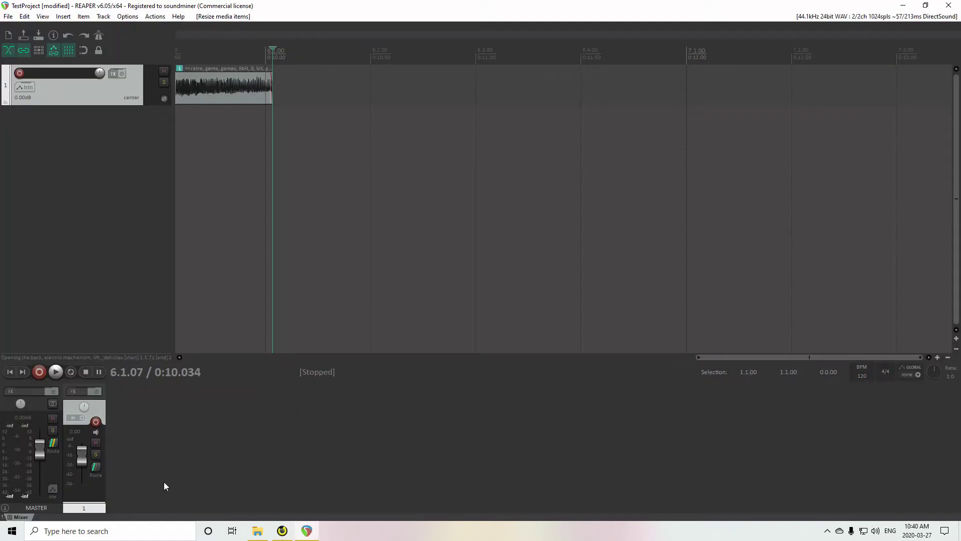
pyautogui.moveTo(719, 355); pyautogui.dragTo(622, 374)
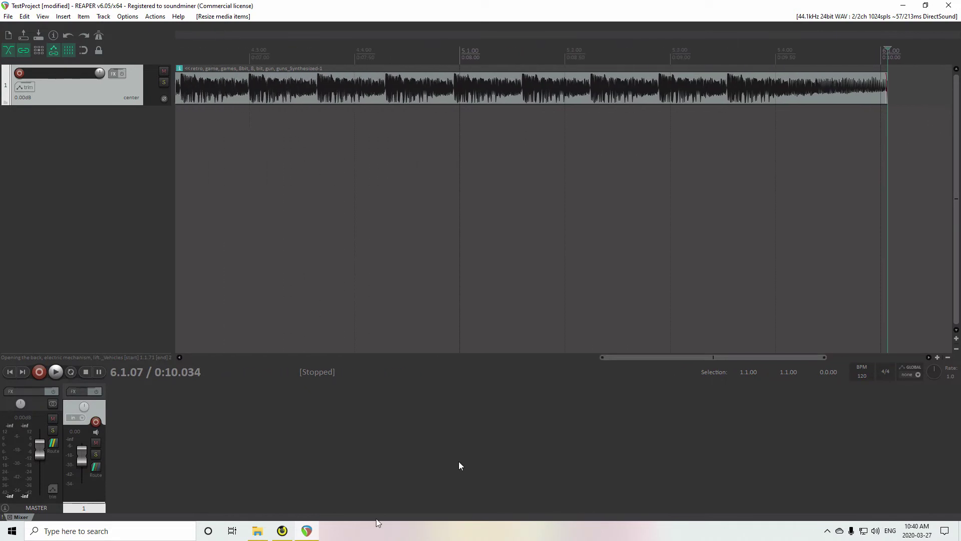
pyautogui.click(282, 531)
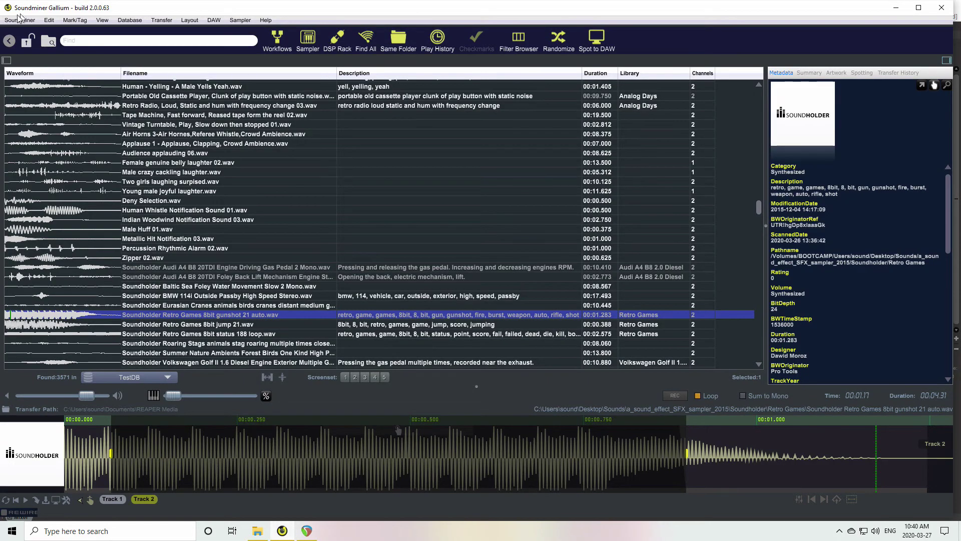
# Turn on Intelligent Transfers in the Transfer Preferences.
pyautogui.click(16, 20)
pyautogui.click(28, 65)
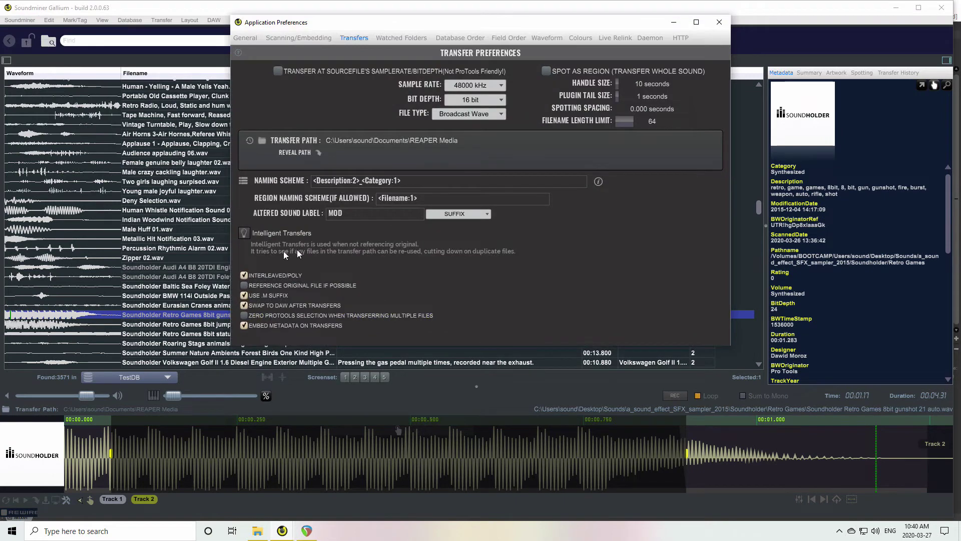
pyautogui.click(245, 234)
pyautogui.moveTo(755, 203); pyautogui.dragTo(754, 244)
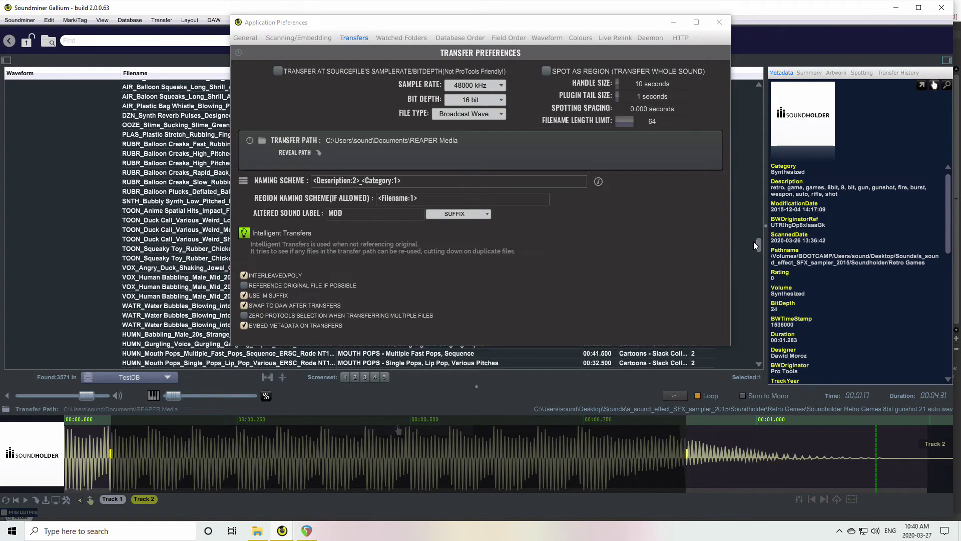
# Load the DZN Synth Reverb Pulses sound and mark about 00:14–00:16.
pyautogui.click(743, 115)
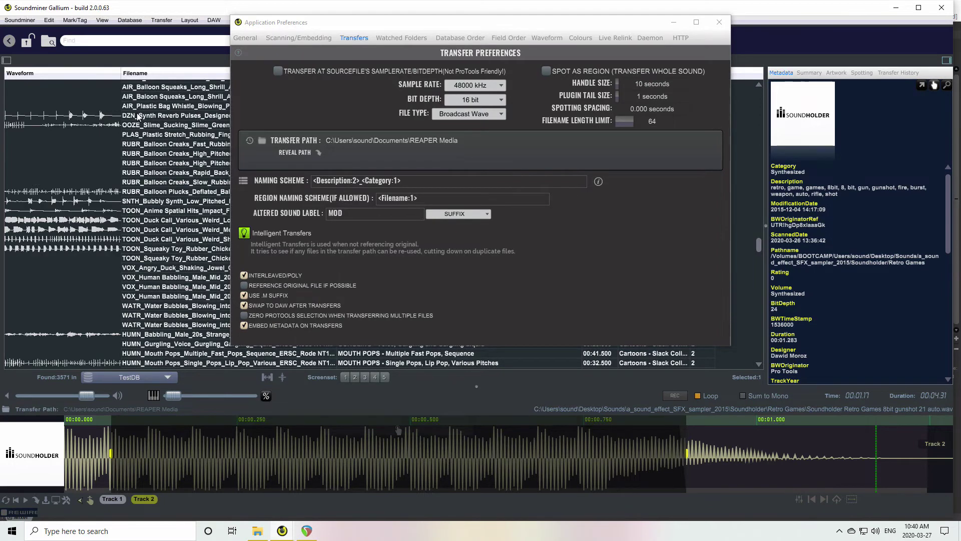
pyautogui.moveTo(451, 463); pyautogui.dragTo(525, 465)
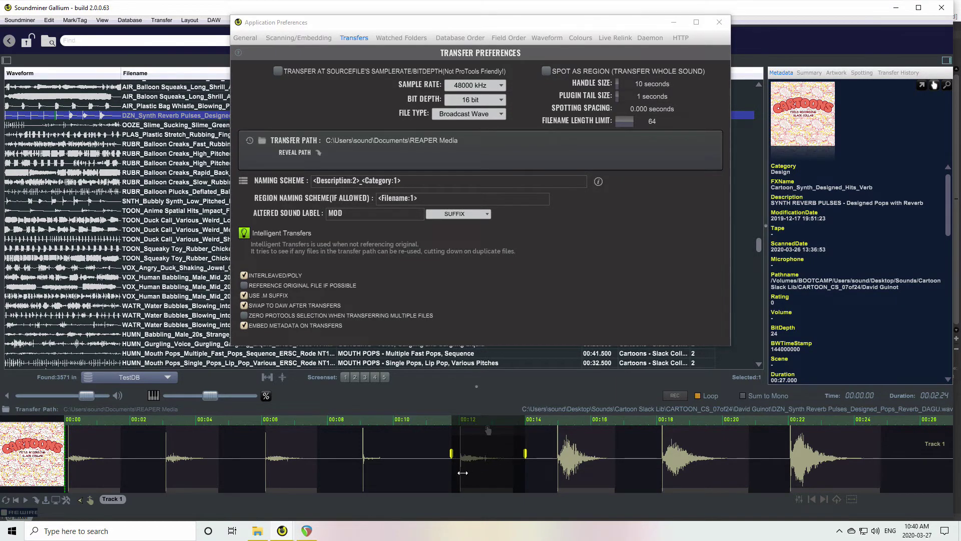
pyautogui.moveTo(549, 461); pyautogui.dragTo(624, 462)
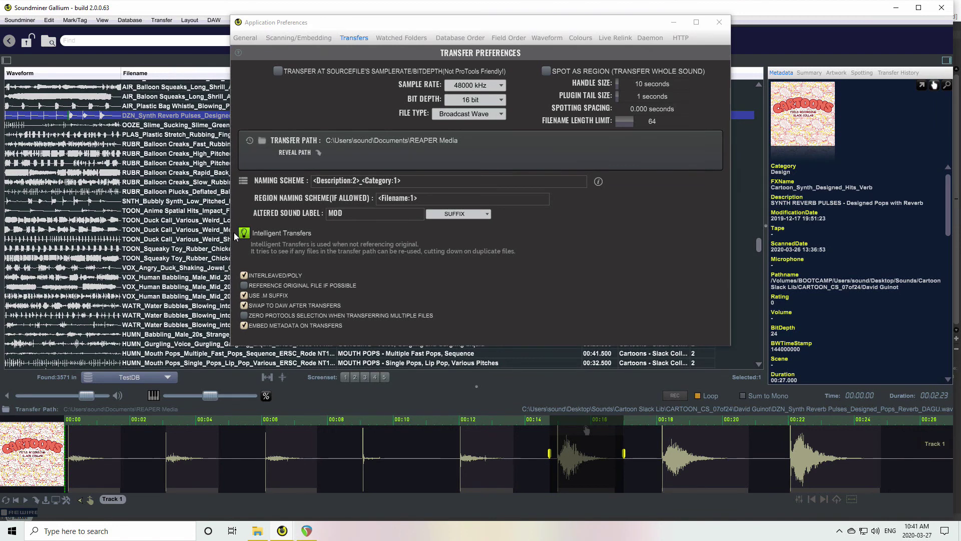
# Disable Intelligent Transfers, clear the synth pulses selection, and move the Preferences window lower.
pyautogui.click(536, 431)
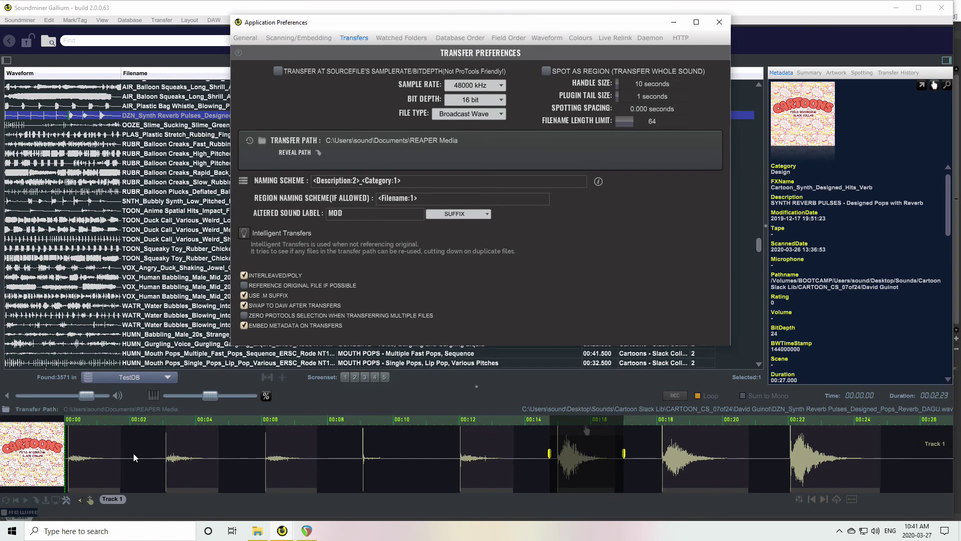
pyautogui.click(154, 451)
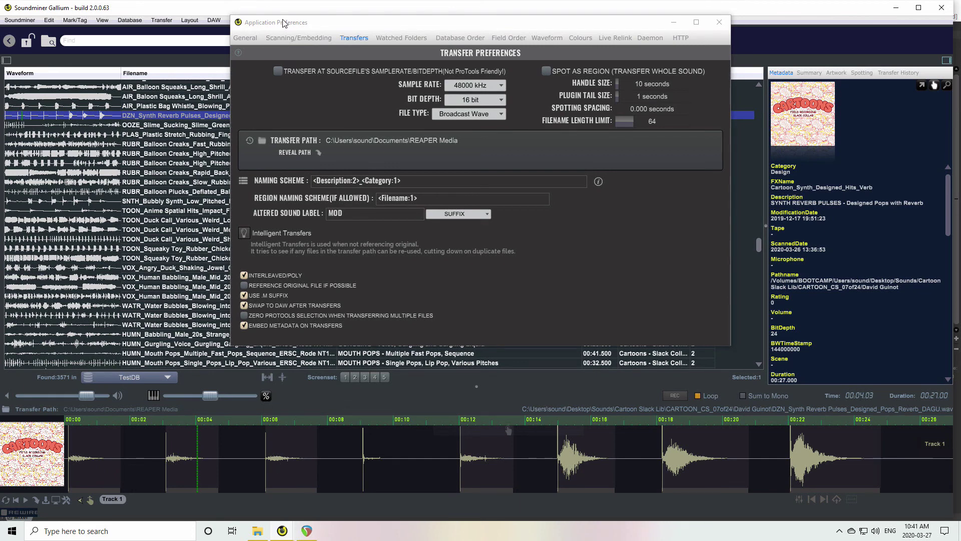
pyautogui.moveTo(283, 22); pyautogui.dragTo(276, 51)
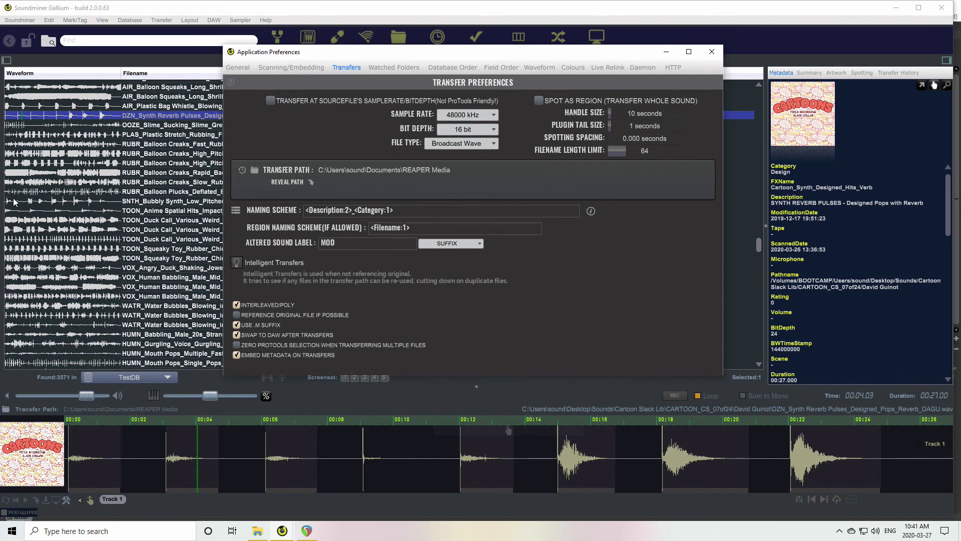